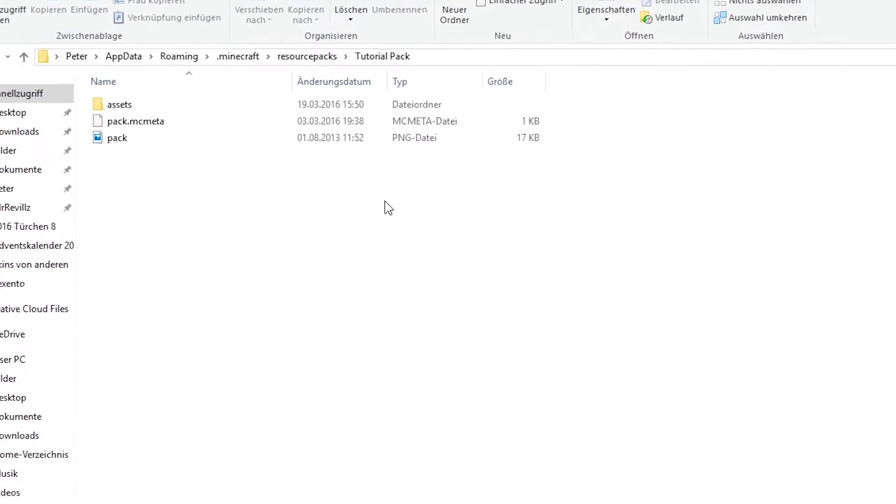
Step: Open the sounds folder inside assets/minecraft of the Tutorial Pack resource pack
{"action": "double_click", "coordinate": [192, 113]}
{"action": "double_click", "coordinate": [191, 112]}
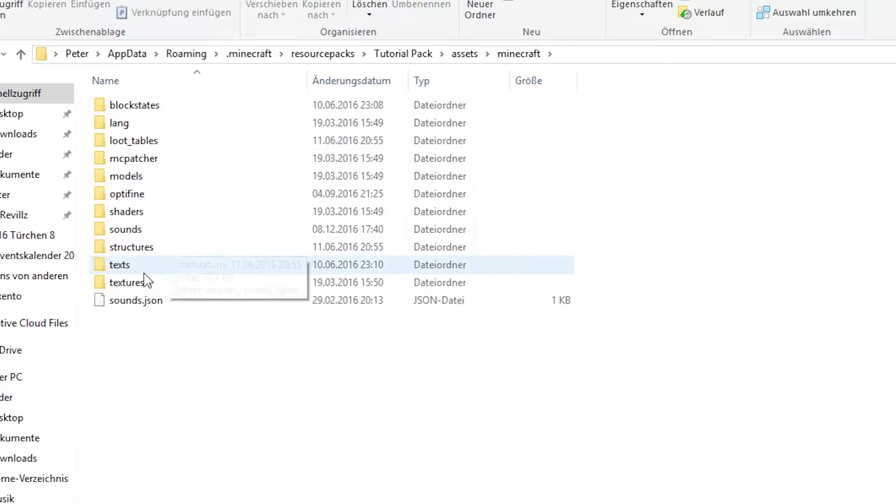
{"action": "left_click", "coordinate": [128, 236]}
{"action": "double_click", "coordinate": [128, 233]}
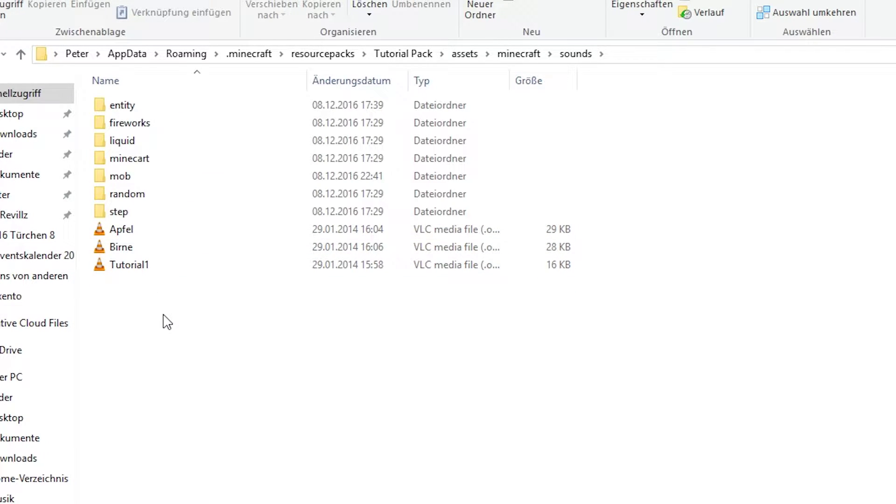
Step: Create a folder named sheep inside the mob sounds folder and open it
{"action": "double_click", "coordinate": [120, 180]}
{"action": "key", "text": "ctrl+shift+n"}
{"action": "type", "text": "sheep"}
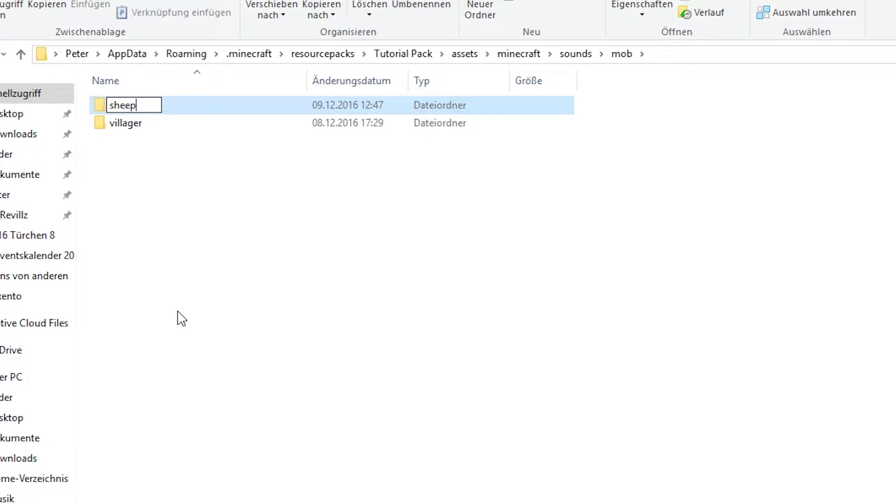
{"action": "key", "text": "Return"}
{"action": "key", "text": "Return"}
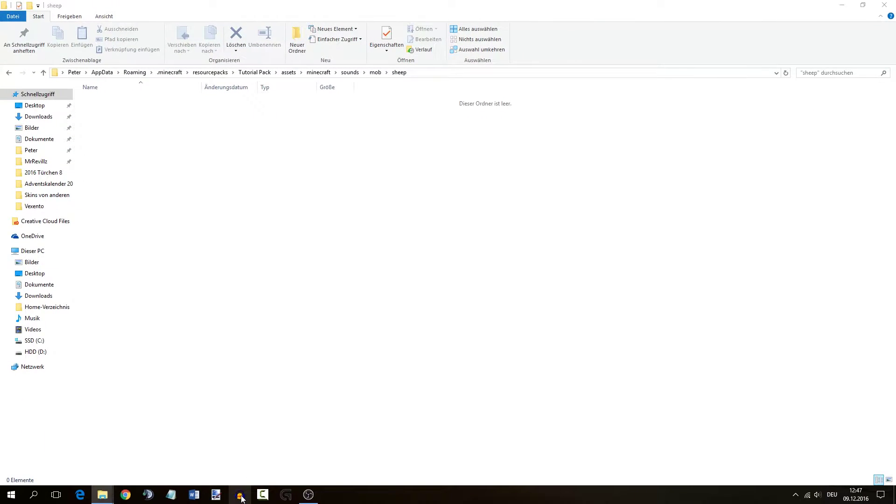
Step: Switch to Audacity, dismiss its welcome dialog and choose the second microphone entry, one mono recording channel and the Lautsprecher playback device
{"action": "left_click", "coordinate": [241, 495]}
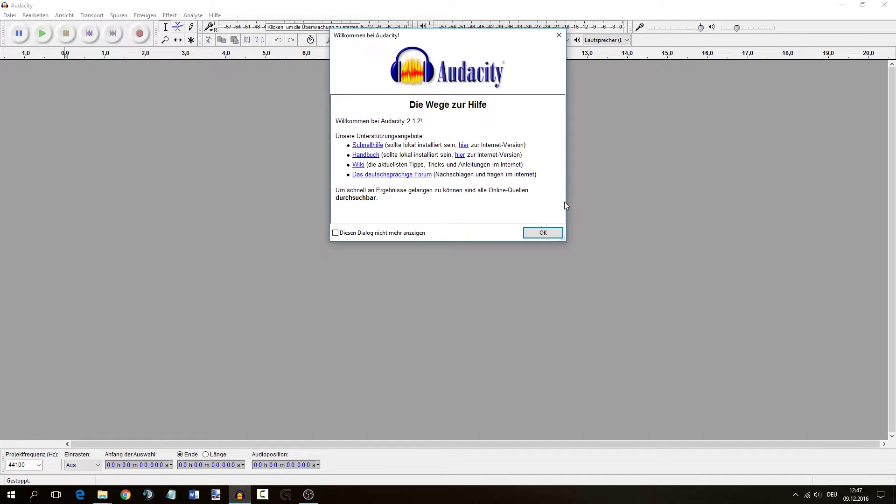
{"action": "left_click", "coordinate": [542, 232]}
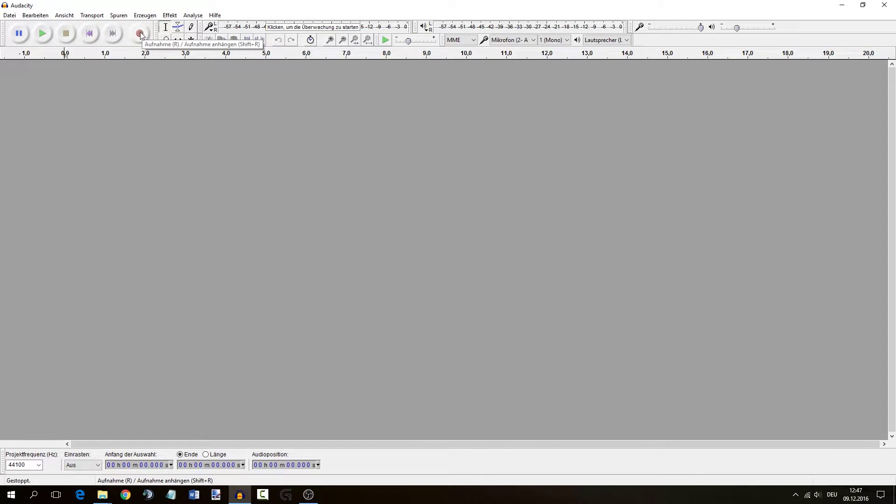
{"action": "left_click", "coordinate": [505, 41]}
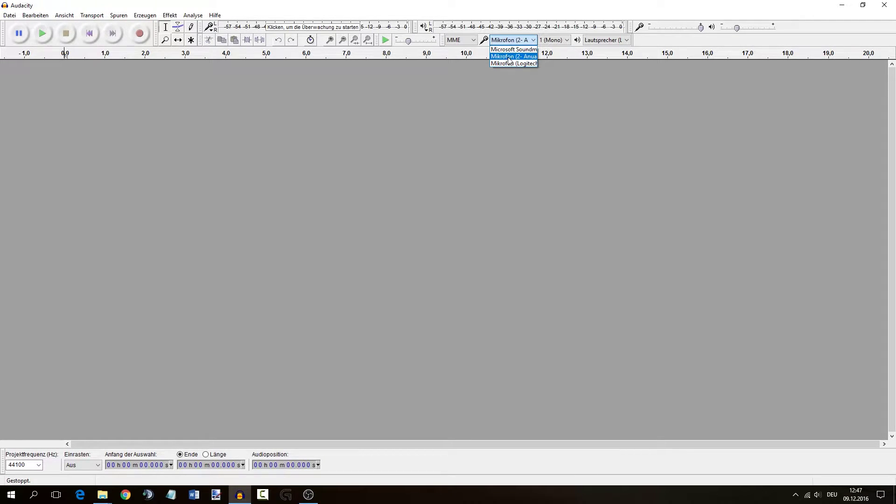
{"action": "left_click", "coordinate": [509, 57]}
{"action": "left_click", "coordinate": [553, 41]}
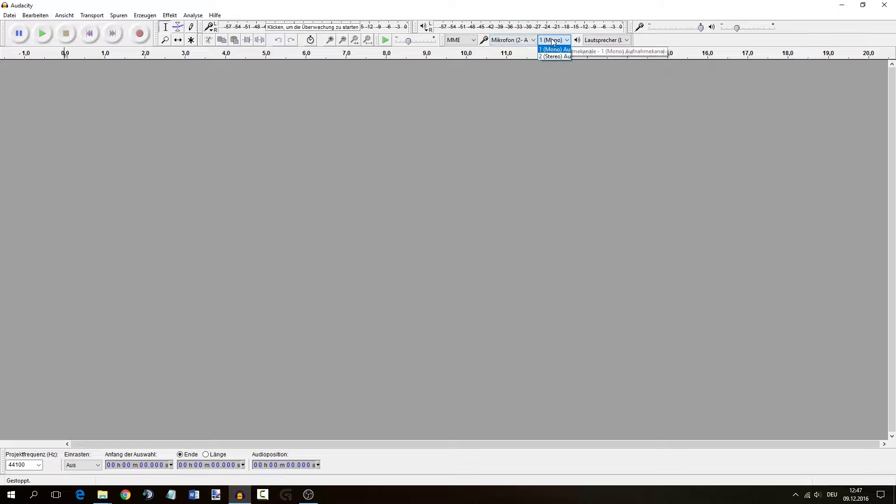
{"action": "left_click", "coordinate": [552, 41]}
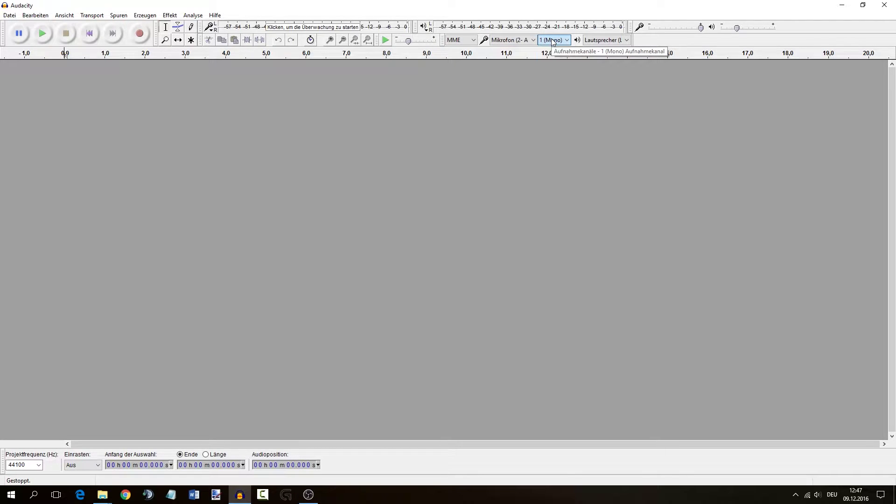
{"action": "left_click", "coordinate": [607, 40]}
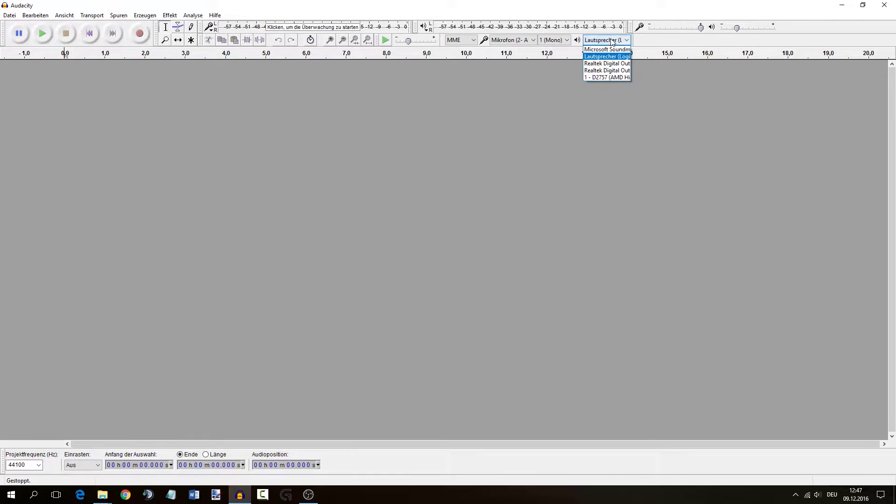
{"action": "left_click", "coordinate": [607, 55]}
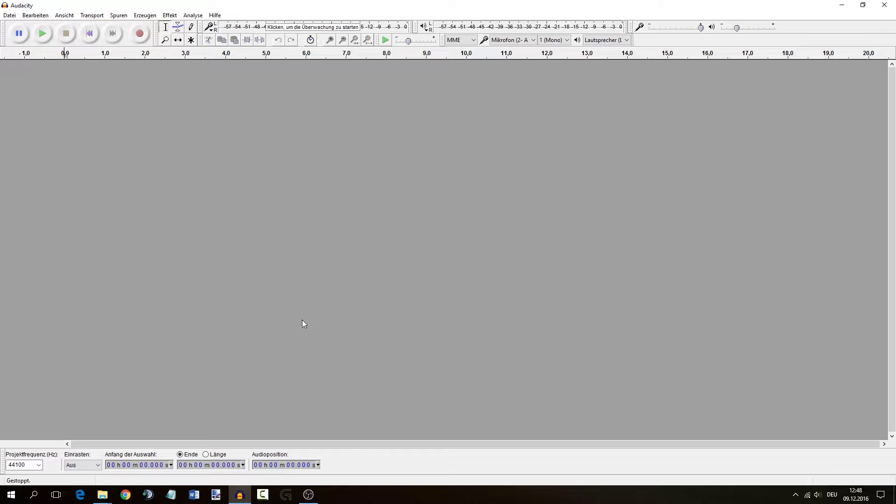
Step: Record a mono microphone track about 53 seconds long and play back the part starting at about 16.1 s
{"action": "left_click", "coordinate": [139, 33]}
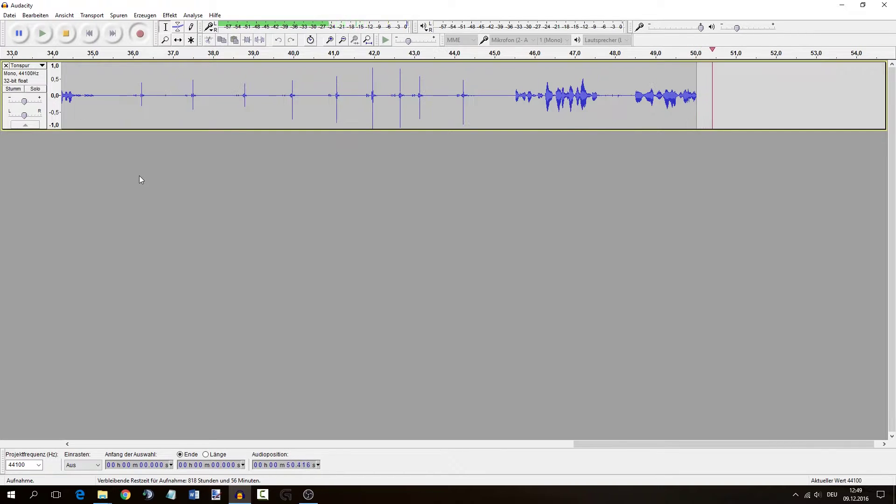
{"action": "left_click", "coordinate": [65, 34]}
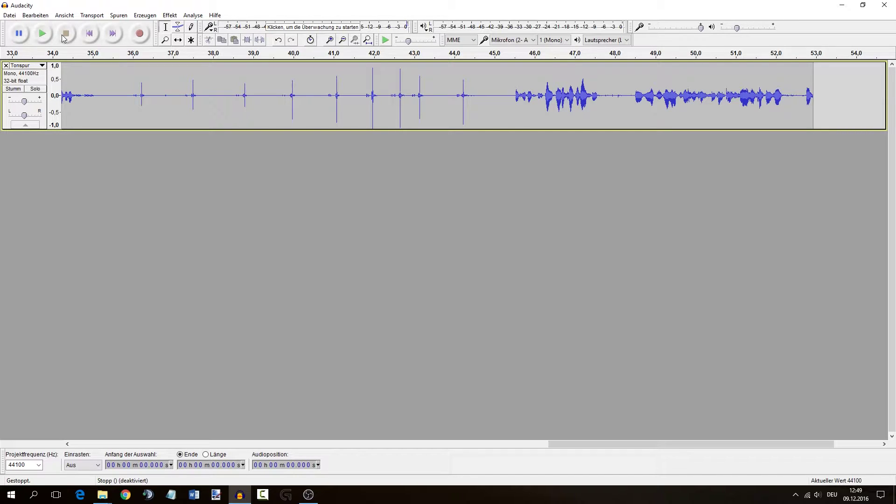
{"action": "left_click", "coordinate": [489, 118]}
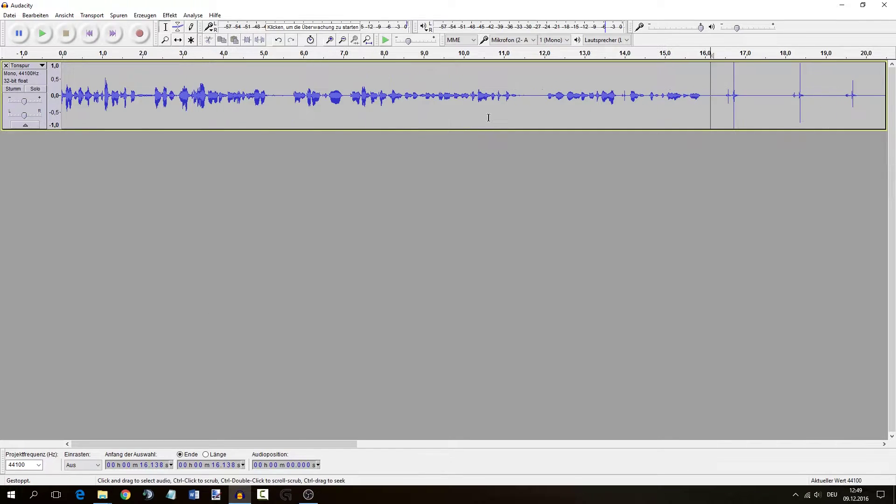
{"action": "left_click_drag", "start_coordinate": [291, 444], "coordinate": [455, 443]}
{"action": "key", "text": "space"}
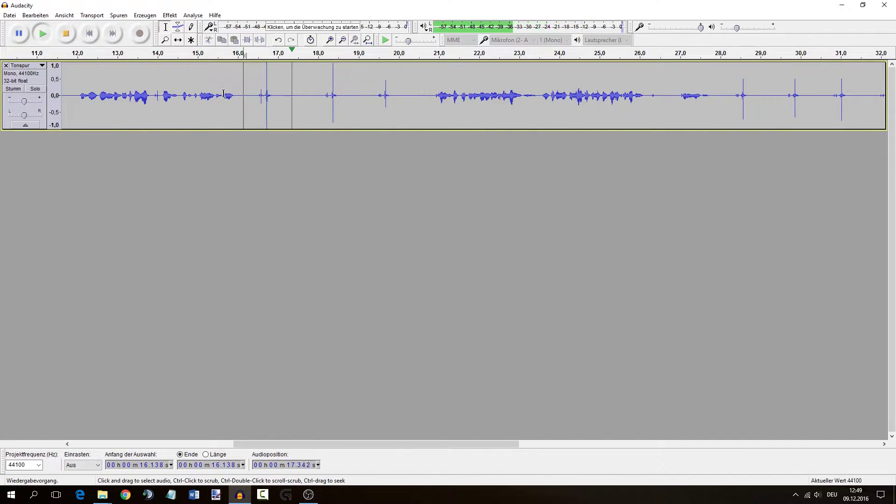
{"action": "key", "text": "space"}
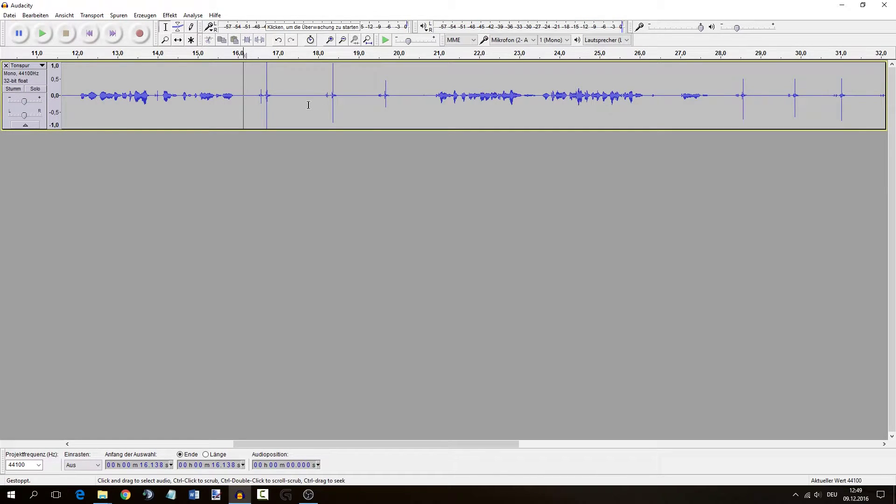
Step: Capture a noise reduction profile from the silent stretch between about 17.2 s and 17.7 s
{"action": "left_click_drag", "start_coordinate": [305, 91], "coordinate": [289, 96]}
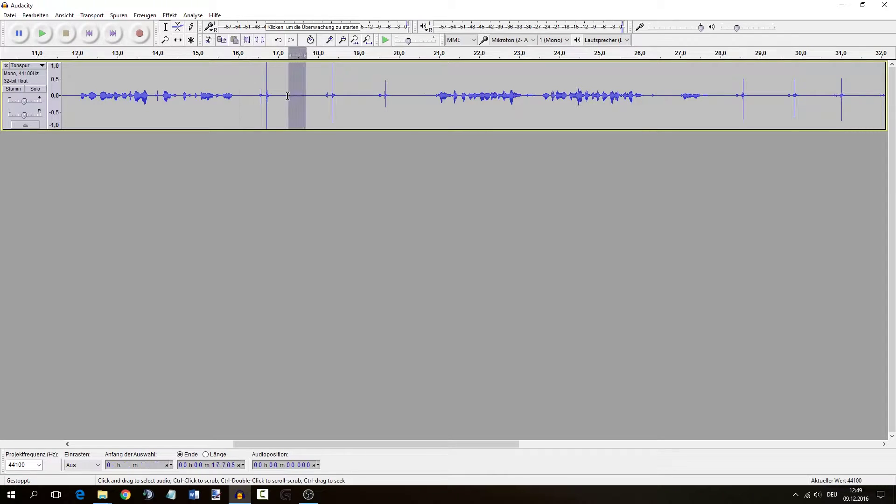
{"action": "scroll", "coordinate": [290, 95], "scroll_direction": "up", "scroll_amount": 3}
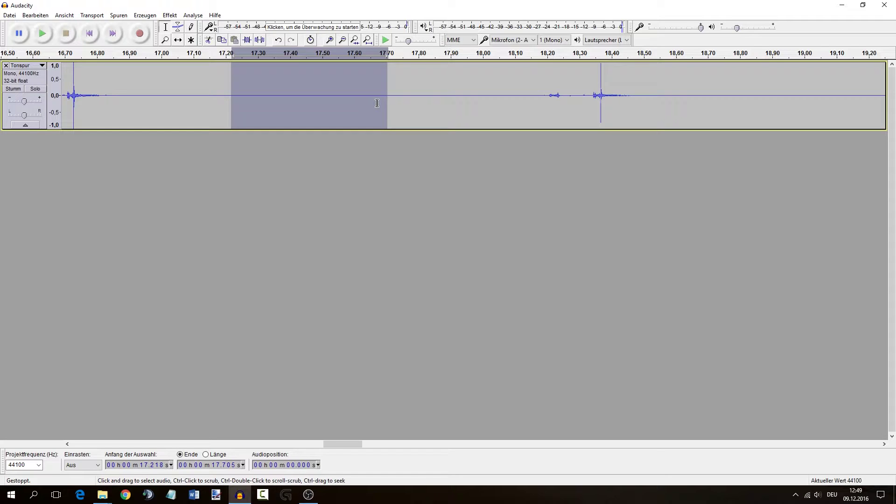
{"action": "left_click", "coordinate": [171, 15]}
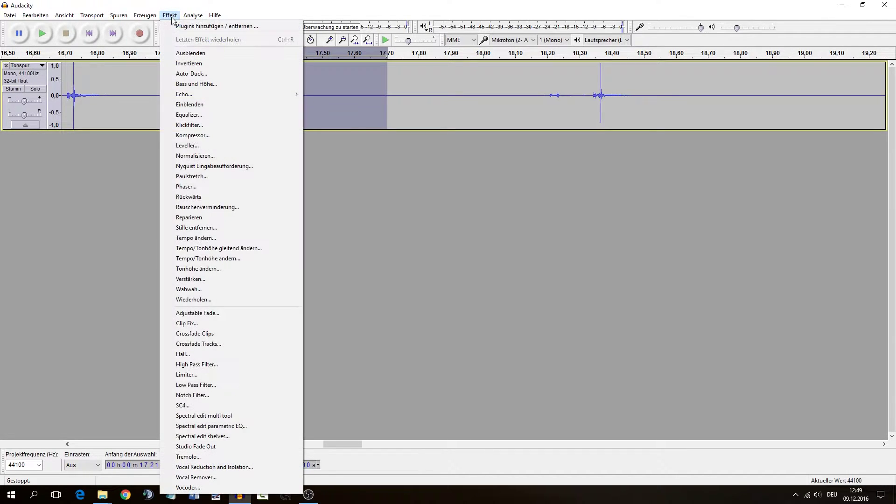
{"action": "left_click", "coordinate": [210, 208]}
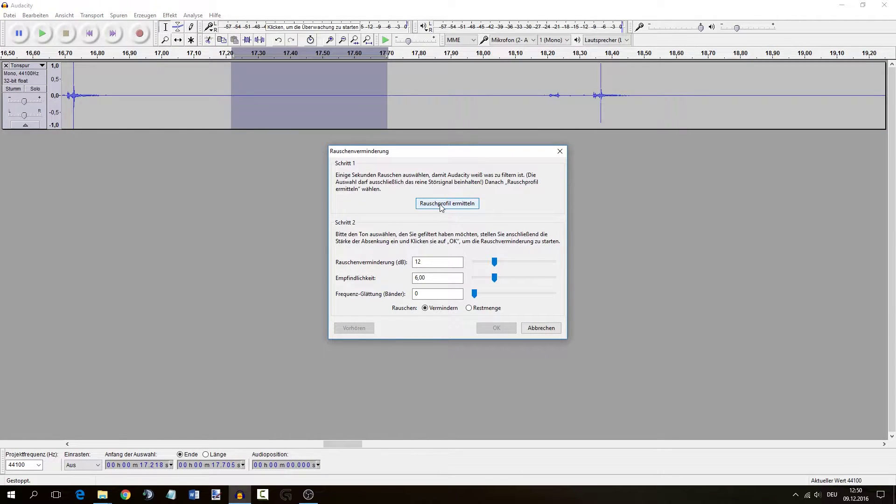
{"action": "left_click", "coordinate": [441, 206]}
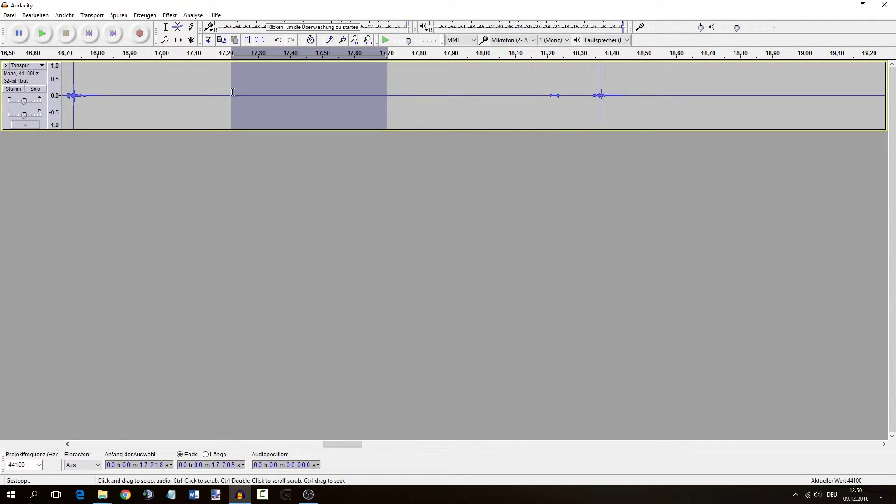
Step: Apply noise reduction to the whole track with 12 dB reduction, sensitivity 6.00 and frequency smoothing 0
{"action": "left_click", "coordinate": [202, 90]}
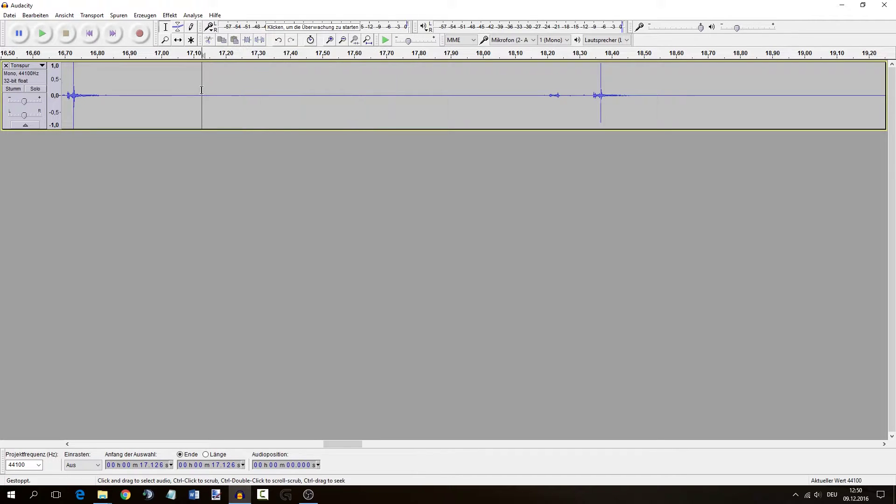
{"action": "left_click", "coordinate": [174, 17]}
{"action": "left_click", "coordinate": [201, 206]}
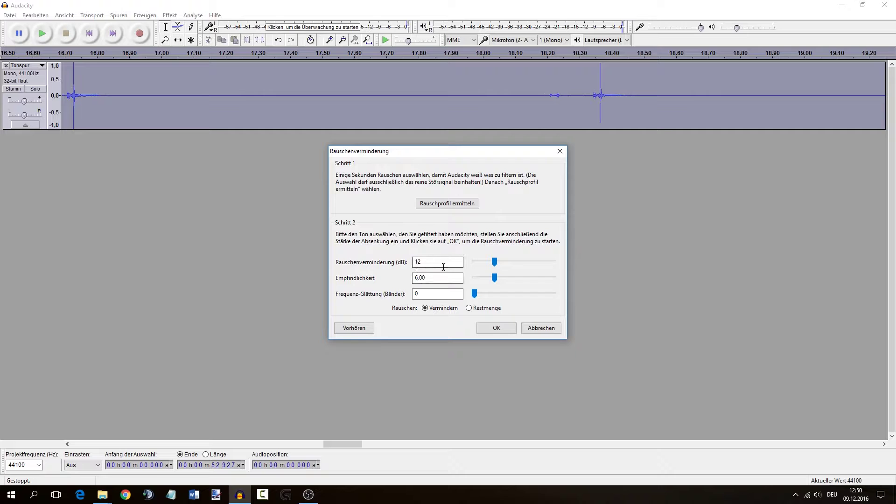
{"action": "left_click", "coordinate": [496, 327]}
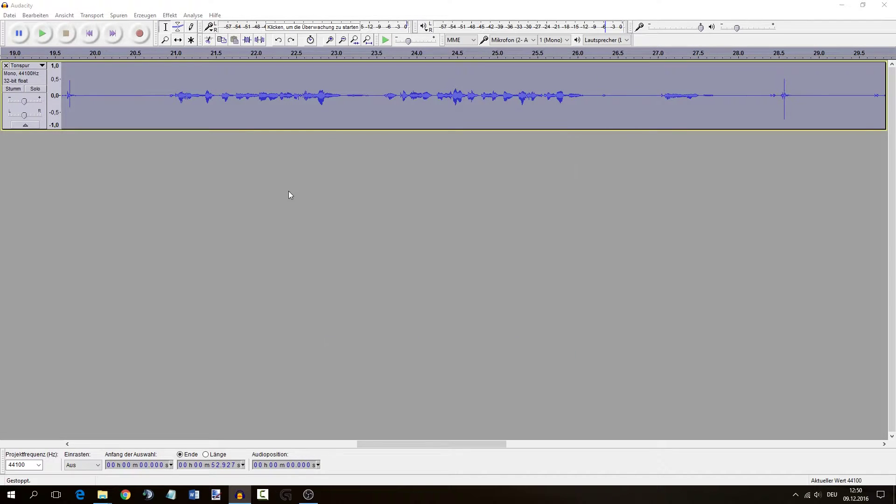
Step: Play back the noise-reduced track around 18.5 s to check for remaining background noise
{"action": "left_click", "coordinate": [133, 88]}
{"action": "scroll", "coordinate": [150, 92], "scroll_direction": "up", "scroll_amount": 5}
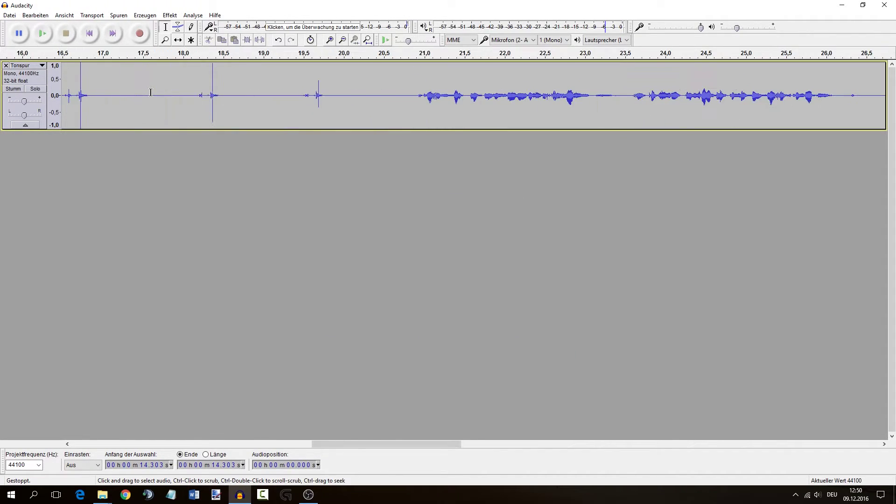
{"action": "left_click", "coordinate": [341, 96]}
{"action": "key", "text": "space"}
{"action": "key", "text": "space"}
{"action": "left_click", "coordinate": [293, 97]}
{"action": "key", "text": "space"}
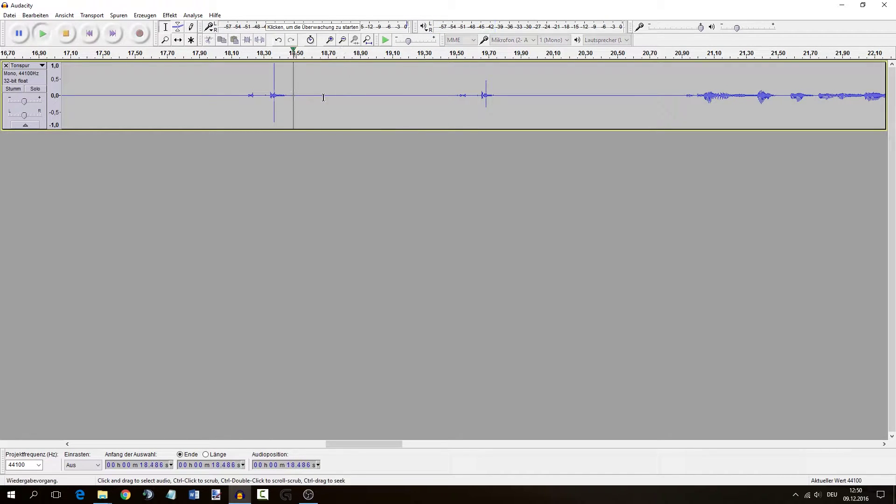
{"action": "key", "text": "space"}
Step: Capture a new noise reduction profile from the silent stretch between about 18.9 s and 19.1 s
{"action": "left_click_drag", "start_coordinate": [392, 101], "coordinate": [365, 100]}
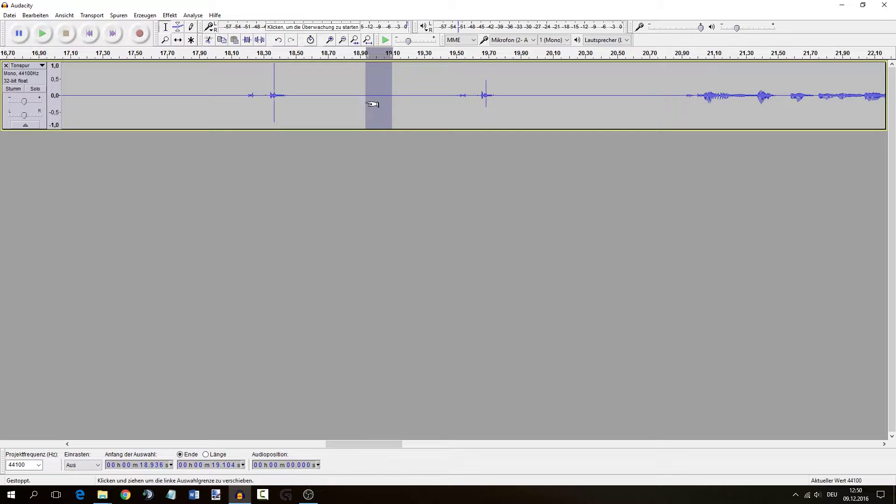
{"action": "left_click", "coordinate": [170, 15]}
{"action": "left_click", "coordinate": [224, 207]}
{"action": "left_click", "coordinate": [415, 206]}
Step: Apply noise reduction to the whole track a second time using the new profile
{"action": "left_click", "coordinate": [337, 98]}
{"action": "left_click", "coordinate": [170, 15]}
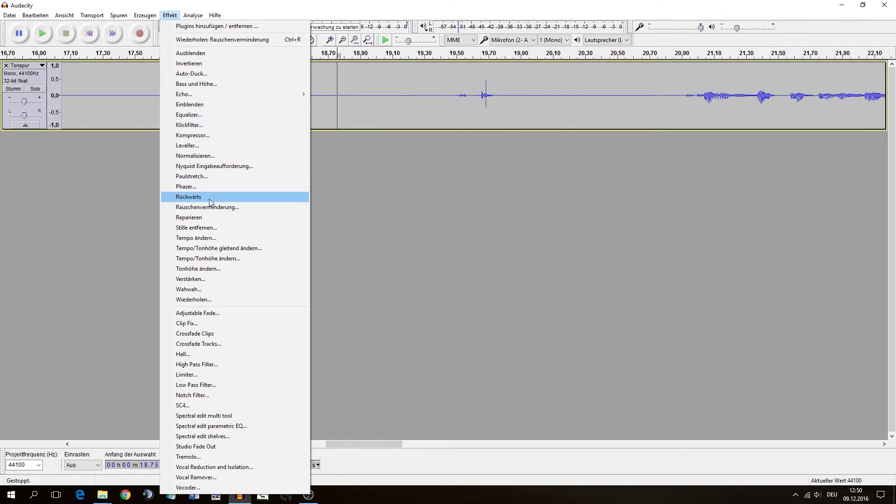
{"action": "left_click", "coordinate": [210, 207]}
{"action": "left_click", "coordinate": [489, 328]}
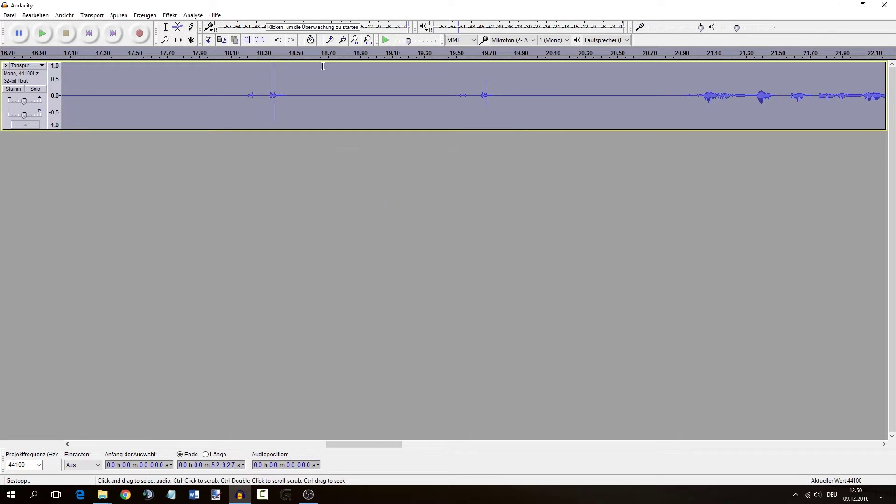
Step: Play back the first group of short recorded sounds from about 16.3 s
{"action": "left_click", "coordinate": [342, 93]}
{"action": "scroll", "coordinate": [332, 94], "scroll_direction": "down", "scroll_amount": 3}
{"action": "left_click", "coordinate": [293, 93]}
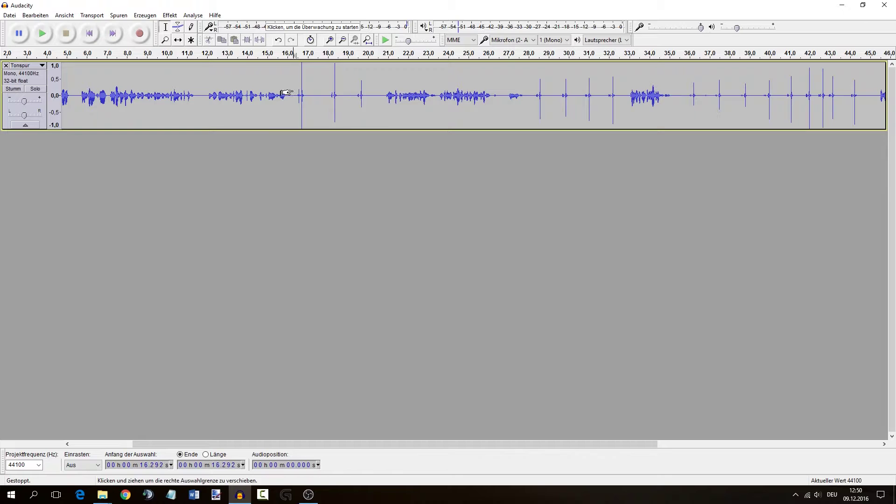
{"action": "scroll", "coordinate": [312, 91], "scroll_direction": "up", "scroll_amount": 3}
{"action": "key", "text": "space"}
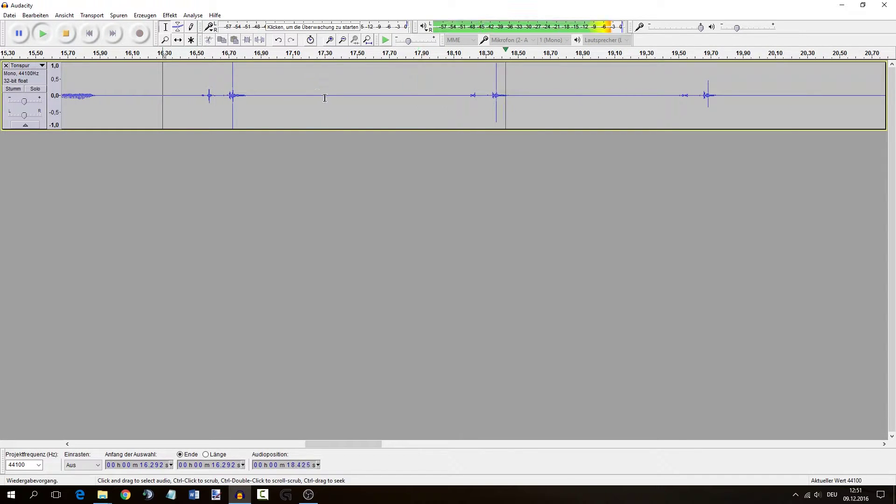
{"action": "scroll", "coordinate": [322, 96], "scroll_direction": "down", "scroll_amount": 1}
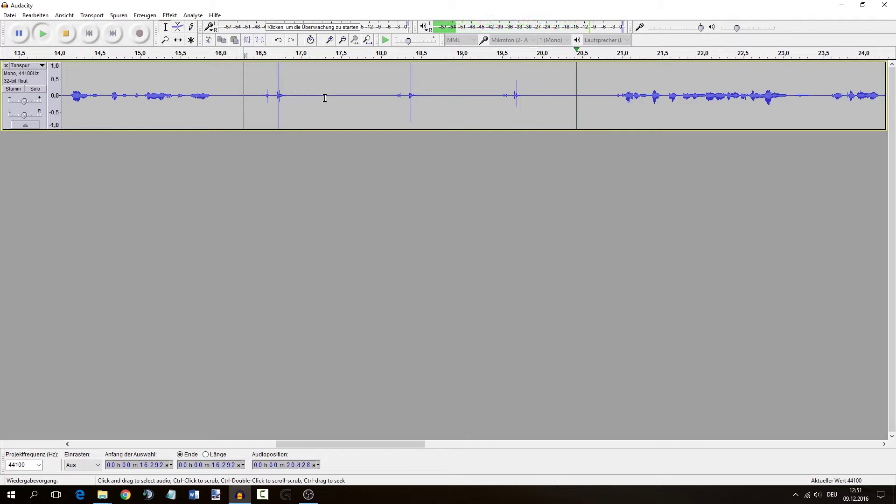
{"action": "left_click", "coordinate": [494, 93]}
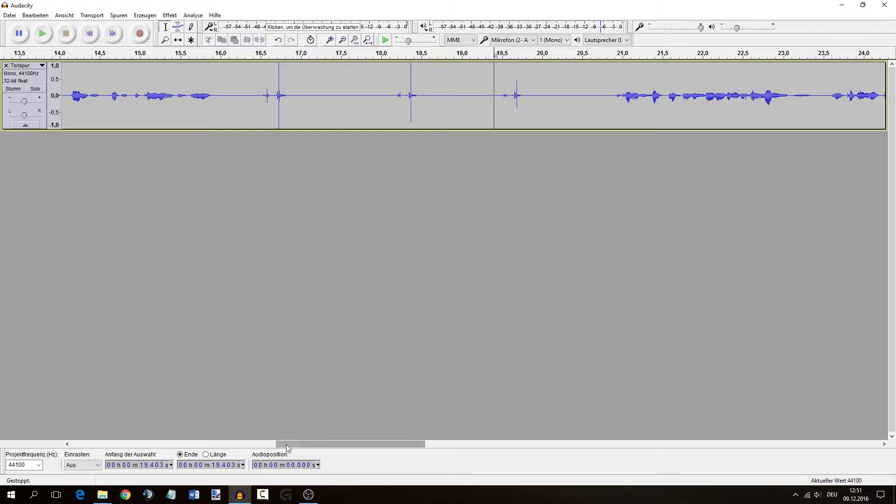
Step: Play back the second group of short recorded sounds from about 28 s
{"action": "left_click_drag", "start_coordinate": [286, 444], "coordinate": [348, 446]}
{"action": "scroll", "coordinate": [365, 140], "scroll_direction": "down", "scroll_amount": 2}
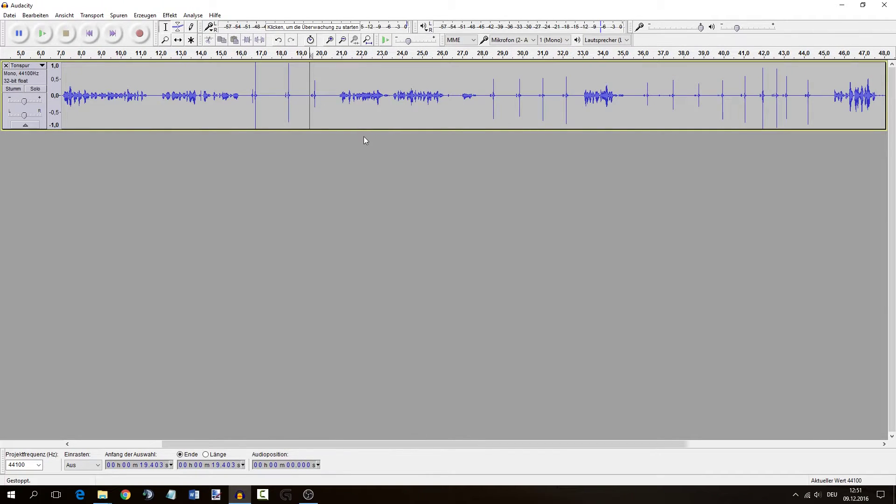
{"action": "left_click", "coordinate": [482, 93]}
{"action": "key", "text": "space"}
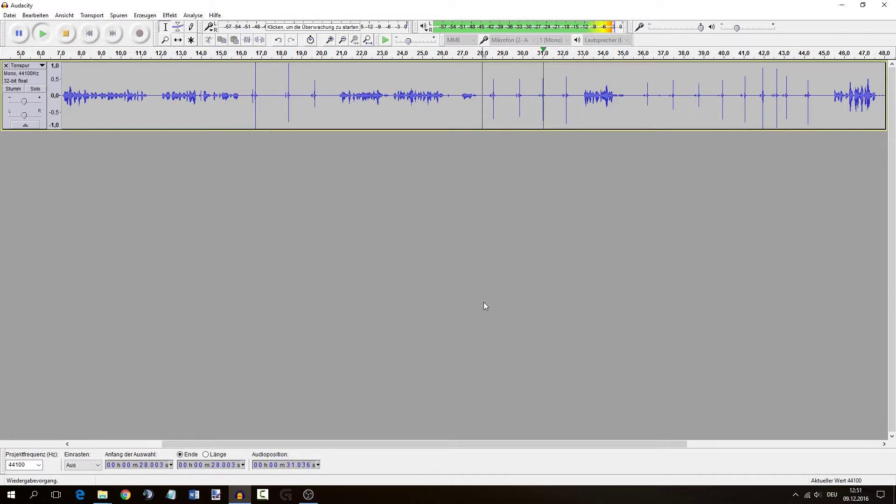
Step: Play back the third group of short recorded sounds from about 35.8 s
{"action": "left_click", "coordinate": [639, 114]}
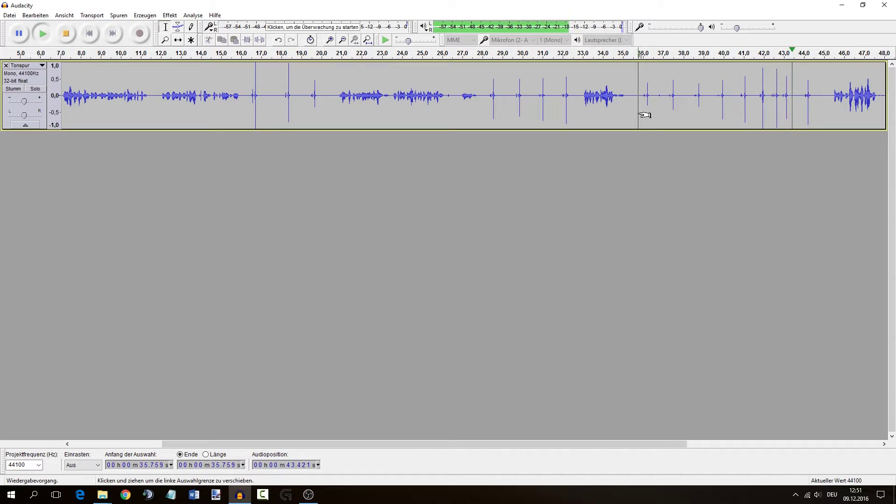
{"action": "key", "text": "space"}
Step: Replay the closely spaced short sounds from about 41.8 s to pick the best take
{"action": "left_click", "coordinate": [780, 96]}
{"action": "scroll", "coordinate": [801, 97], "scroll_direction": "up", "scroll_amount": 2, "text": "ctrl"}
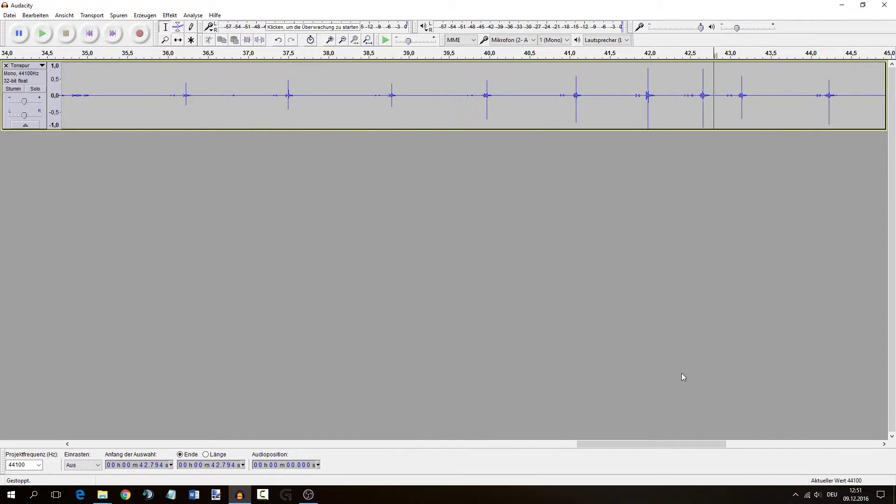
{"action": "left_click_drag", "start_coordinate": [645, 444], "coordinate": [695, 444]}
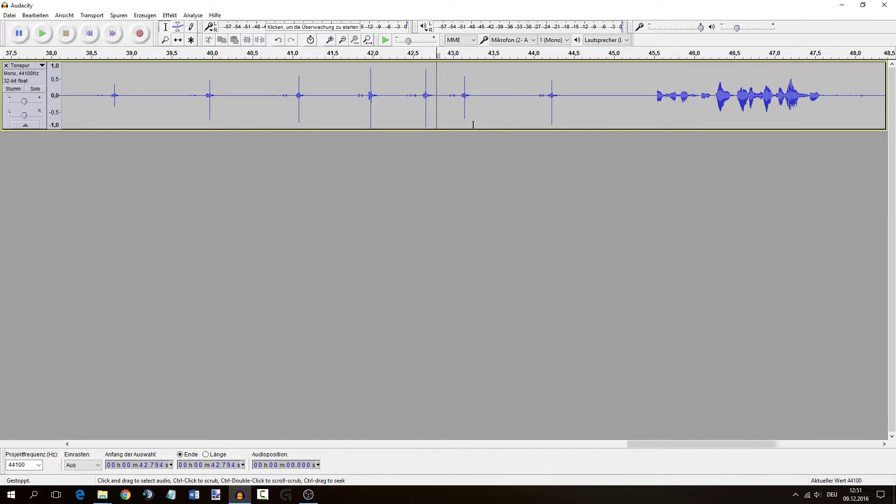
{"action": "key", "text": "space"}
{"action": "key", "text": "space"}
{"action": "left_click", "coordinate": [354, 90]}
{"action": "key", "text": "space"}
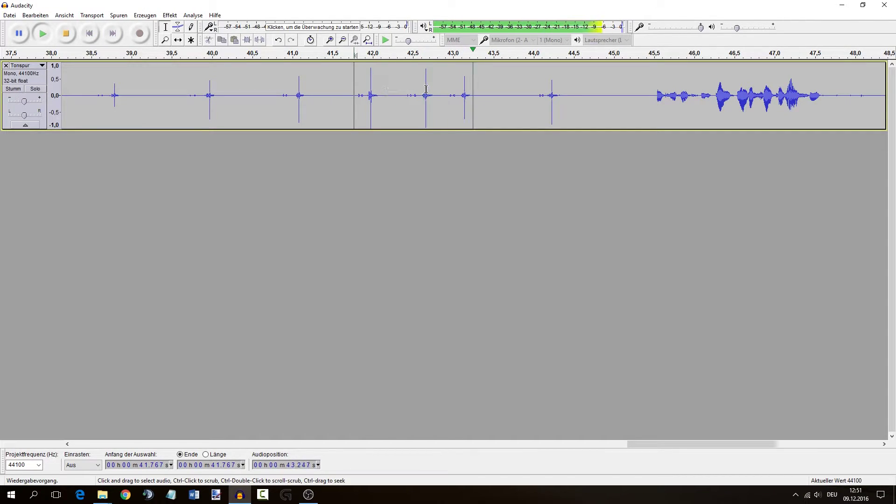
{"action": "key", "text": "space"}
{"action": "key", "text": "space"}
{"action": "key", "text": "space"}
Step: Duplicate the short sound between about 42.96 s and 43.21 s to a new track and delete the original track
{"action": "left_click_drag", "start_coordinate": [475, 95], "coordinate": [444, 94]}
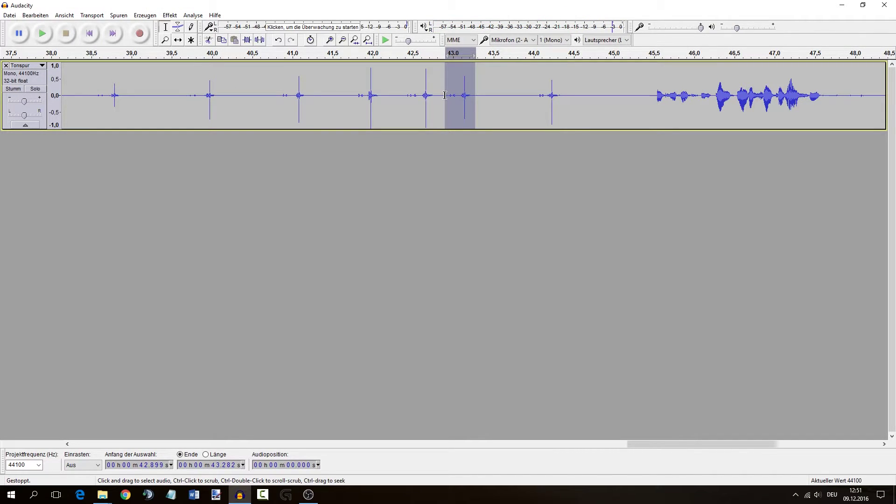
{"action": "left_click", "coordinate": [481, 95]}
{"action": "scroll", "coordinate": [479, 95], "scroll_direction": "up", "scroll_amount": 3}
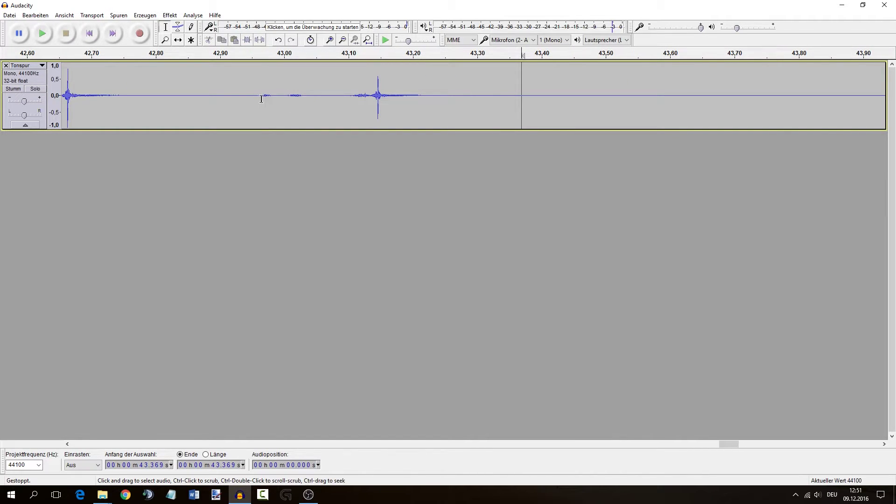
{"action": "left_click", "coordinate": [261, 99]}
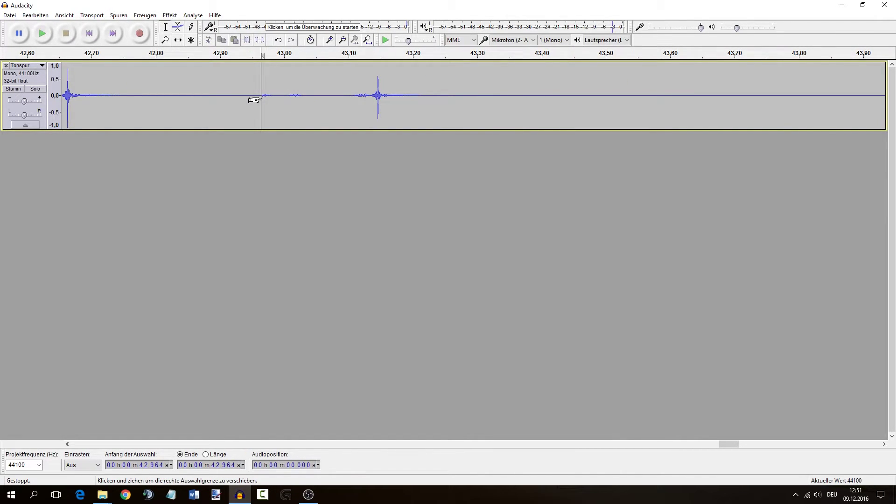
{"action": "left_click", "coordinate": [393, 96]}
{"action": "left_click_drag", "start_coordinate": [260, 103], "coordinate": [419, 102]}
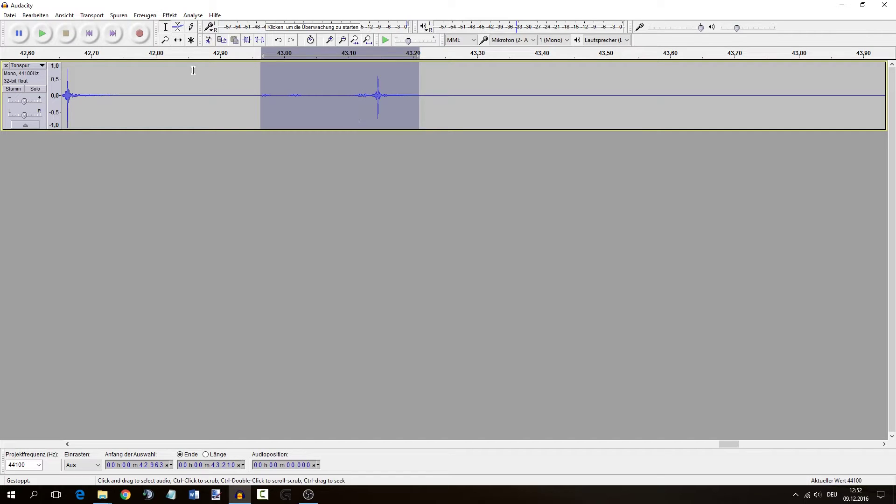
{"action": "left_click", "coordinate": [35, 16]}
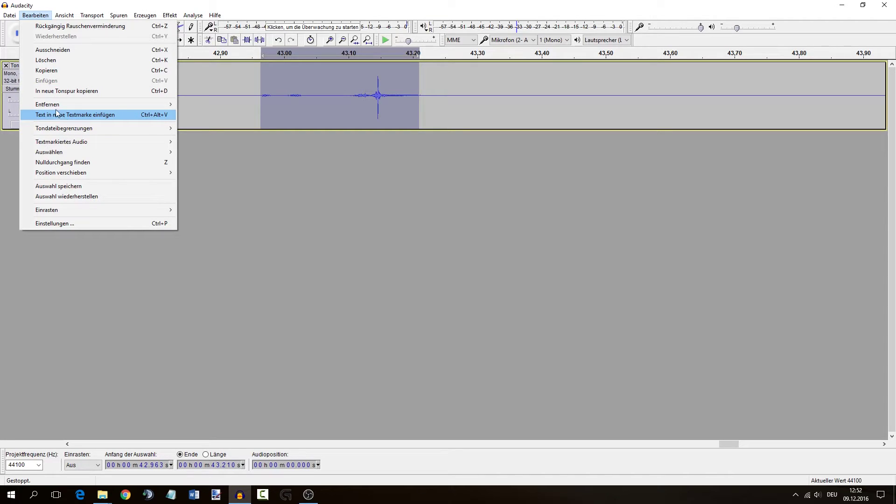
{"action": "left_click", "coordinate": [57, 90]}
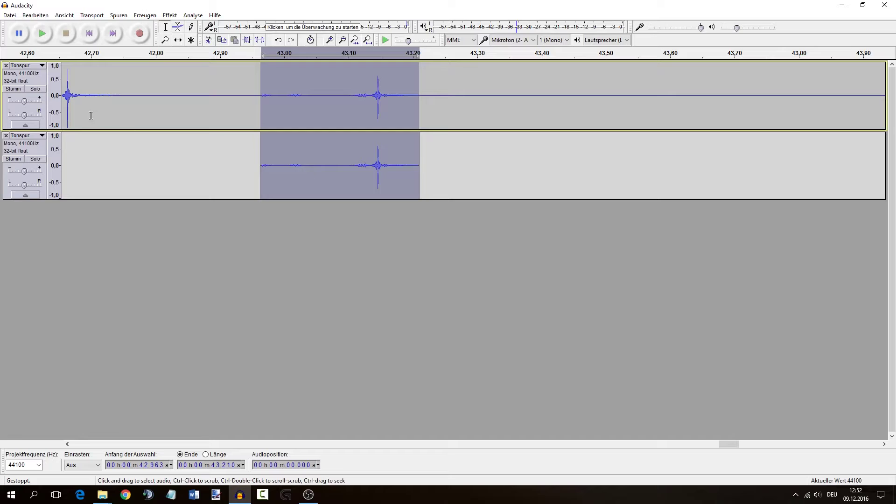
{"action": "left_click", "coordinate": [6, 65]}
Step: Shift the isolated sound clip along the timeline so that it starts at 0 s
{"action": "scroll", "coordinate": [278, 83], "scroll_direction": "down", "scroll_amount": 4}
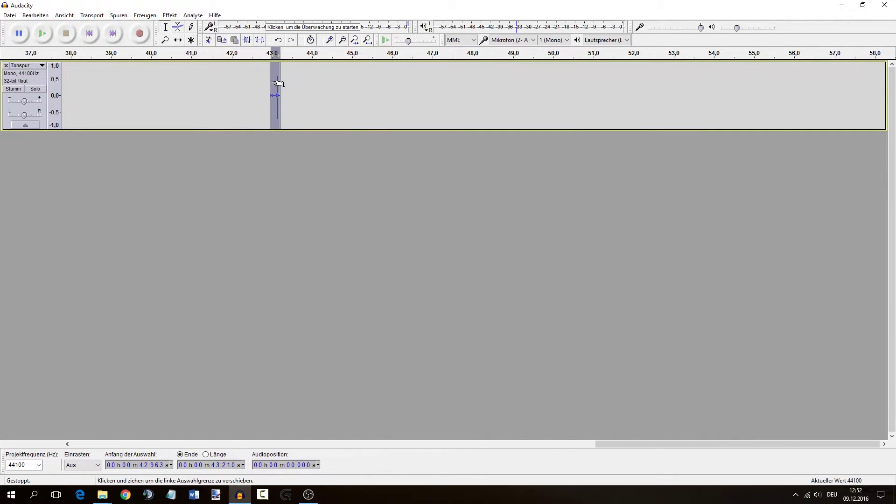
{"action": "left_click", "coordinate": [178, 42]}
{"action": "left_click_drag", "start_coordinate": [278, 89], "coordinate": [139, 88]}
{"action": "key", "text": "ctrl+3"}
{"action": "key", "text": "ctrl+3"}
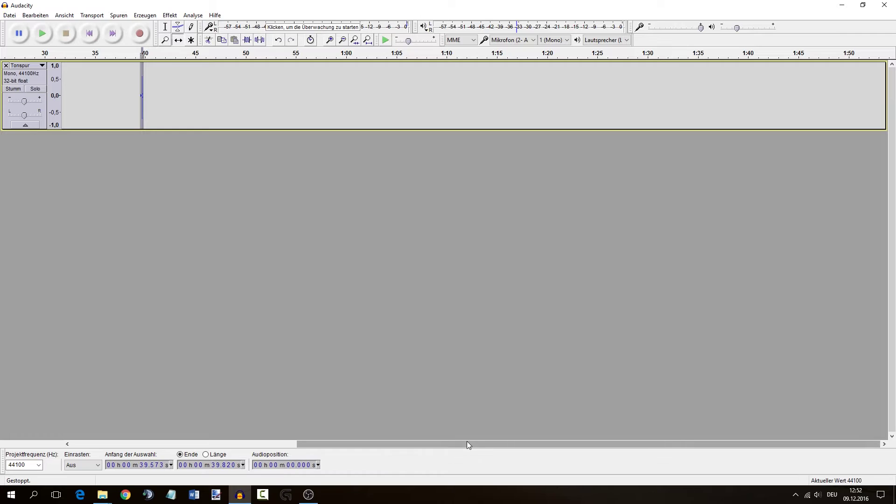
{"action": "left_click_drag", "start_coordinate": [323, 444], "coordinate": [78, 446]}
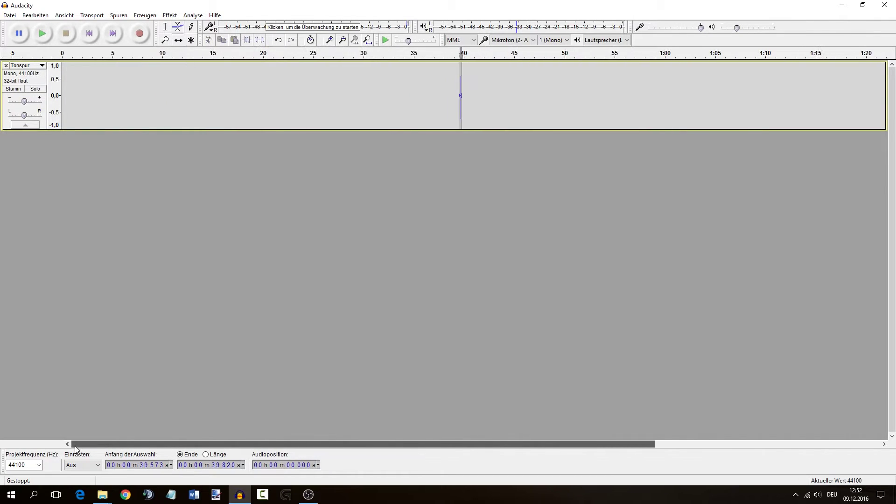
{"action": "left_click_drag", "start_coordinate": [460, 80], "coordinate": [64, 95]}
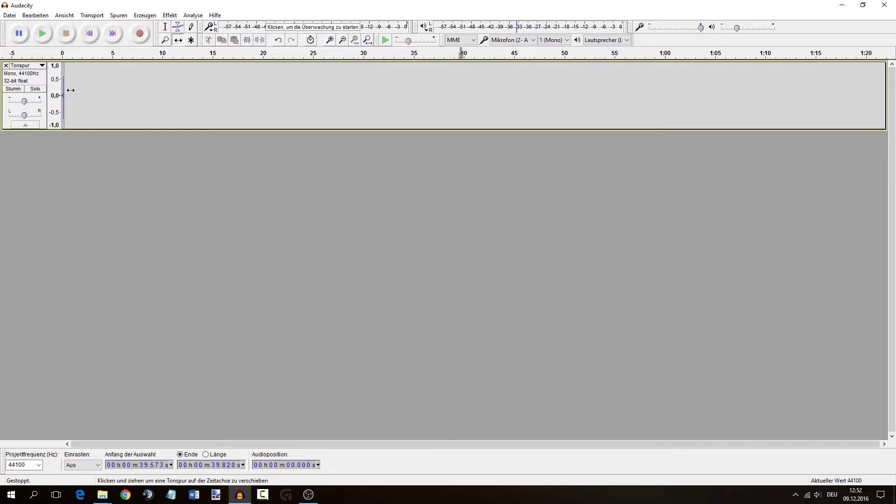
Step: Play back the isolated clip from its beginning at 0 s
{"action": "scroll", "coordinate": [71, 90], "scroll_direction": "up", "scroll_amount": 5}
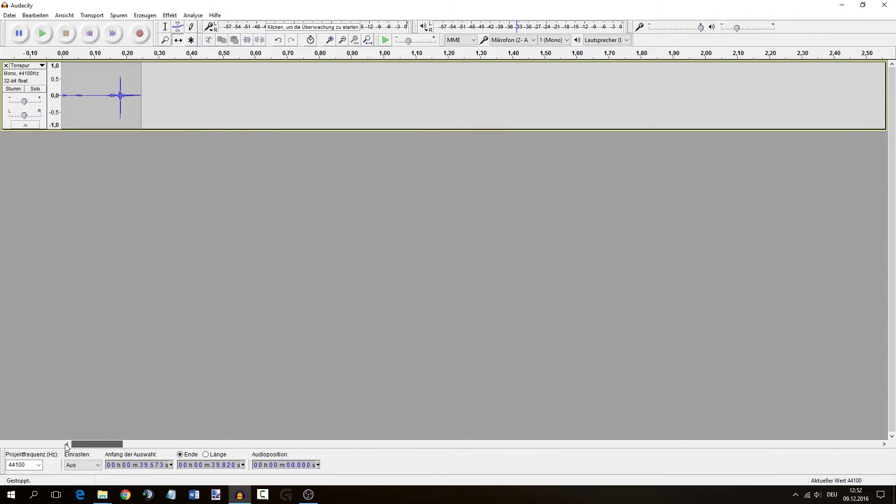
{"action": "left_click", "coordinate": [165, 26]}
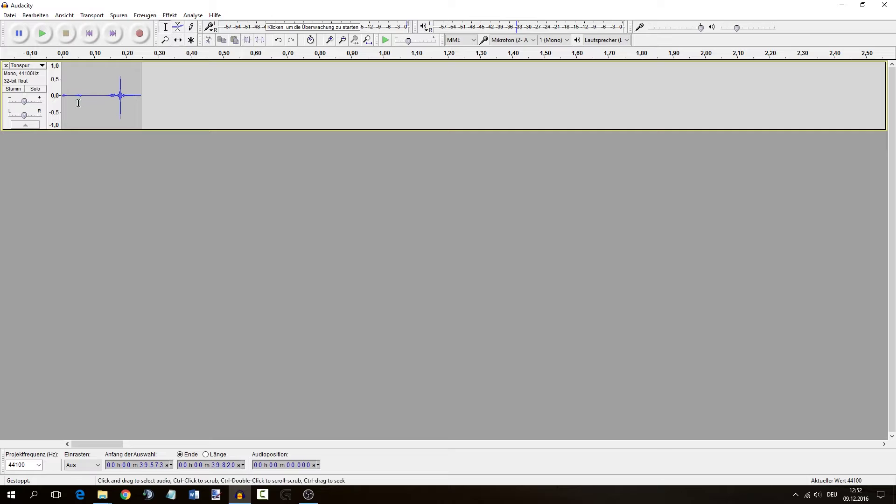
{"action": "left_click", "coordinate": [63, 97]}
{"action": "key", "text": "space"}
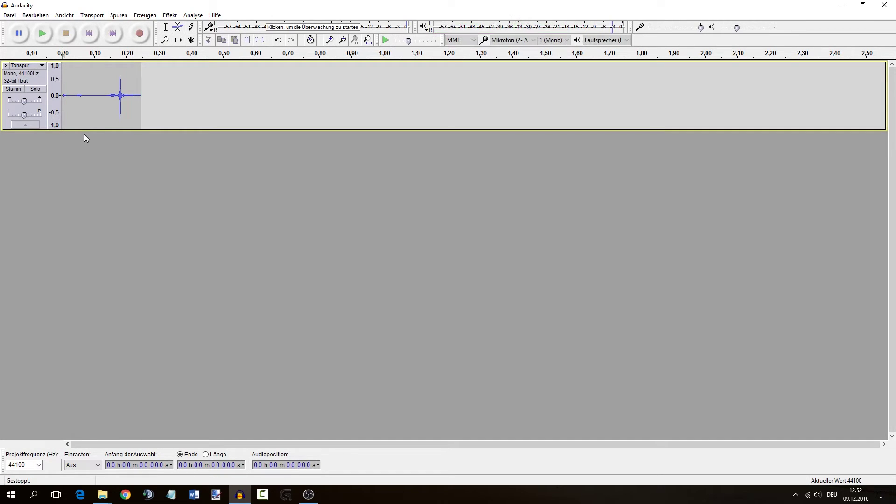
{"action": "key", "text": "space"}
{"action": "key", "text": "space"}
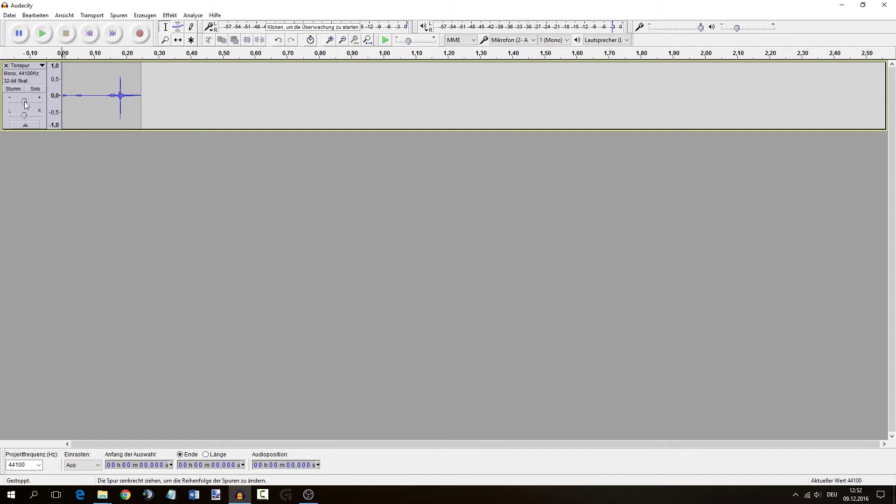
Step: Raise the track's gain slightly and play the clip back to check its loudness
{"action": "left_click_drag", "start_coordinate": [24, 102], "coordinate": [29, 102]}
{"action": "key", "text": "space"}
{"action": "key", "text": "space"}
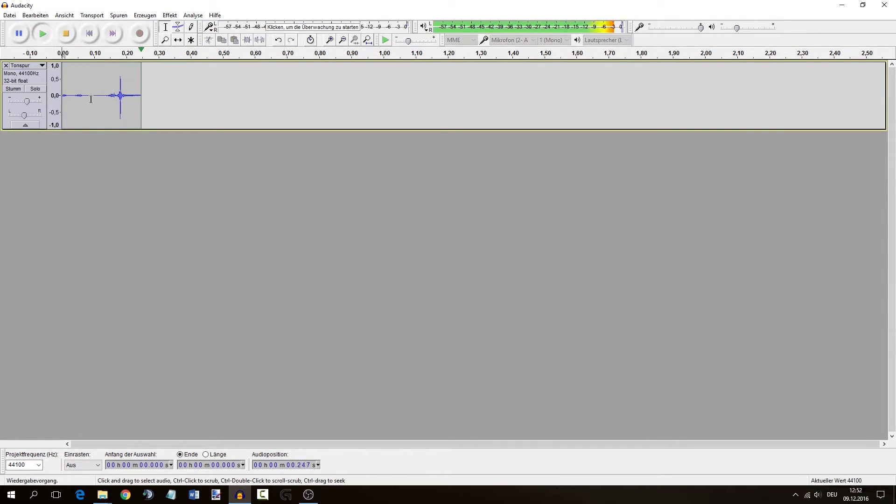
{"action": "key", "text": "space"}
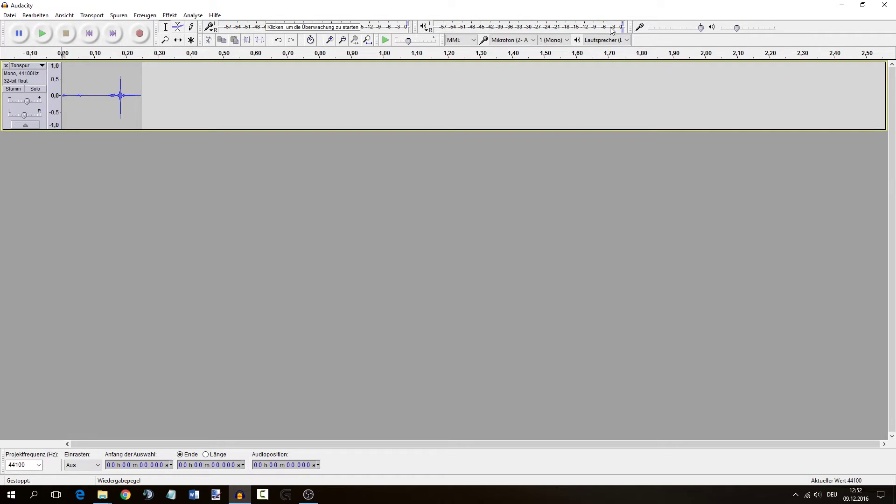
{"action": "key", "text": "space"}
{"action": "key", "text": "space"}
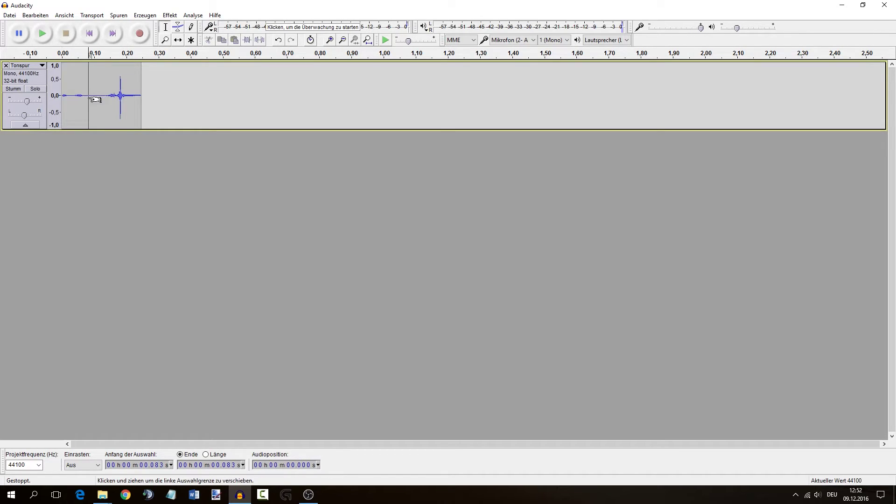
Step: Set up an audio export with the file name shear.ogg and check the available file types for Ogg Vorbis
{"action": "left_click", "coordinate": [9, 15]}
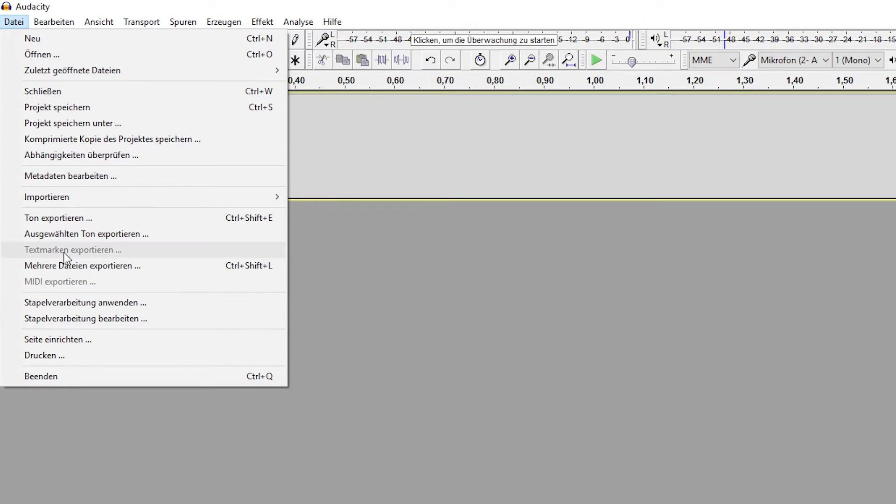
{"action": "left_click", "coordinate": [61, 217]}
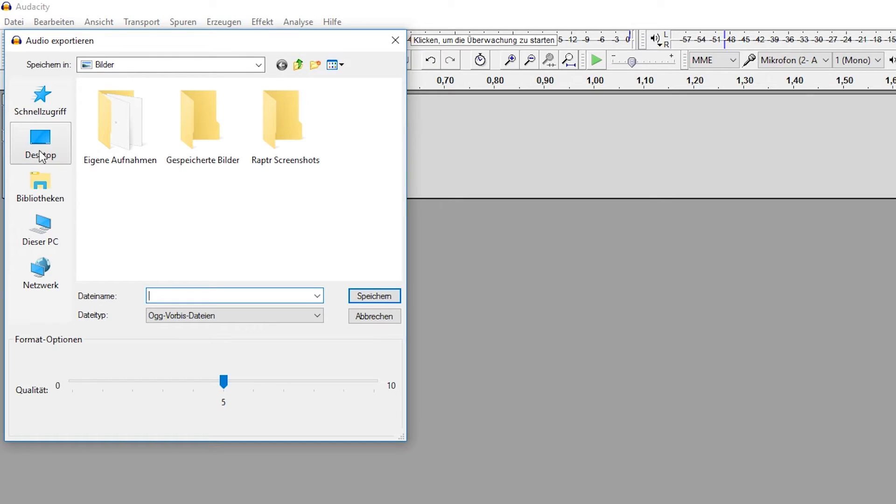
{"action": "type", "text": "shear.ogg"}
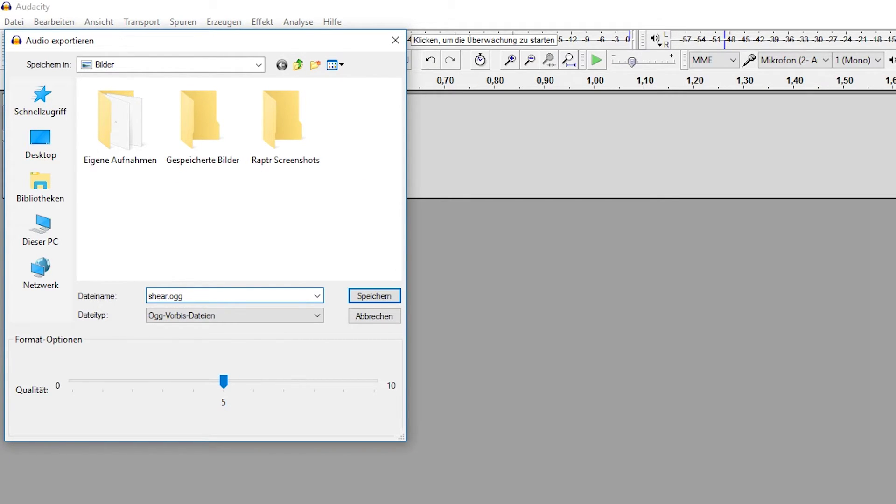
{"action": "left_click", "coordinate": [186, 315]}
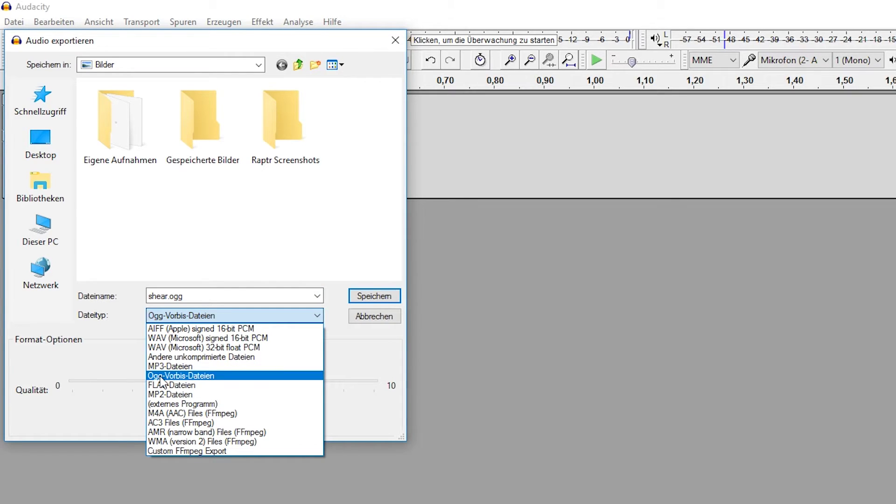